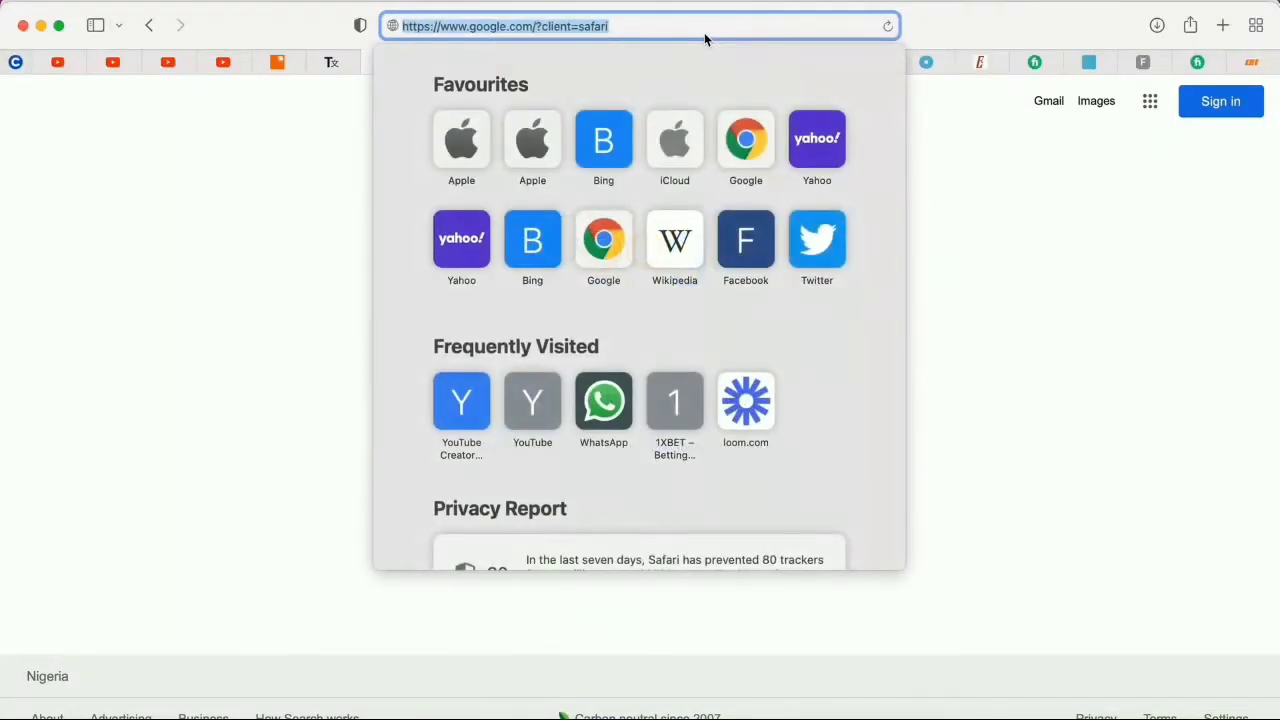
Load gtbank.com in Safari by accepting the 'gt' address-bar autocompletion
text(gt)
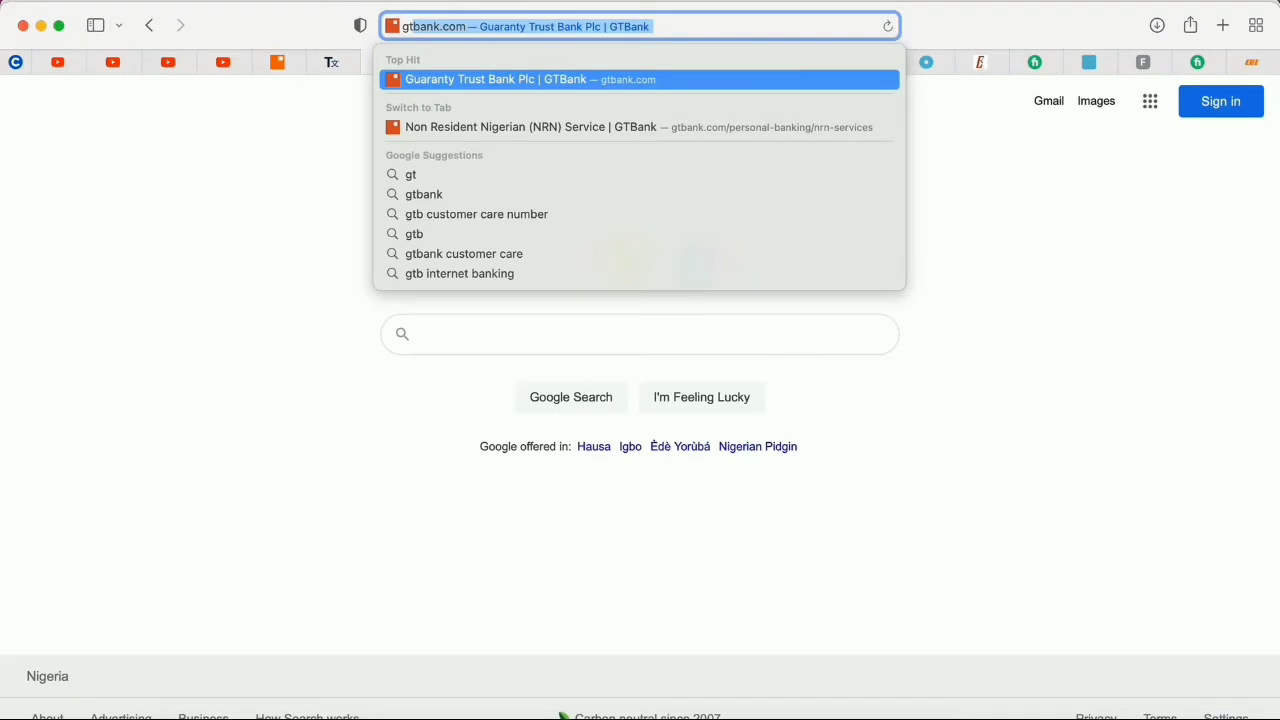
key(Return)
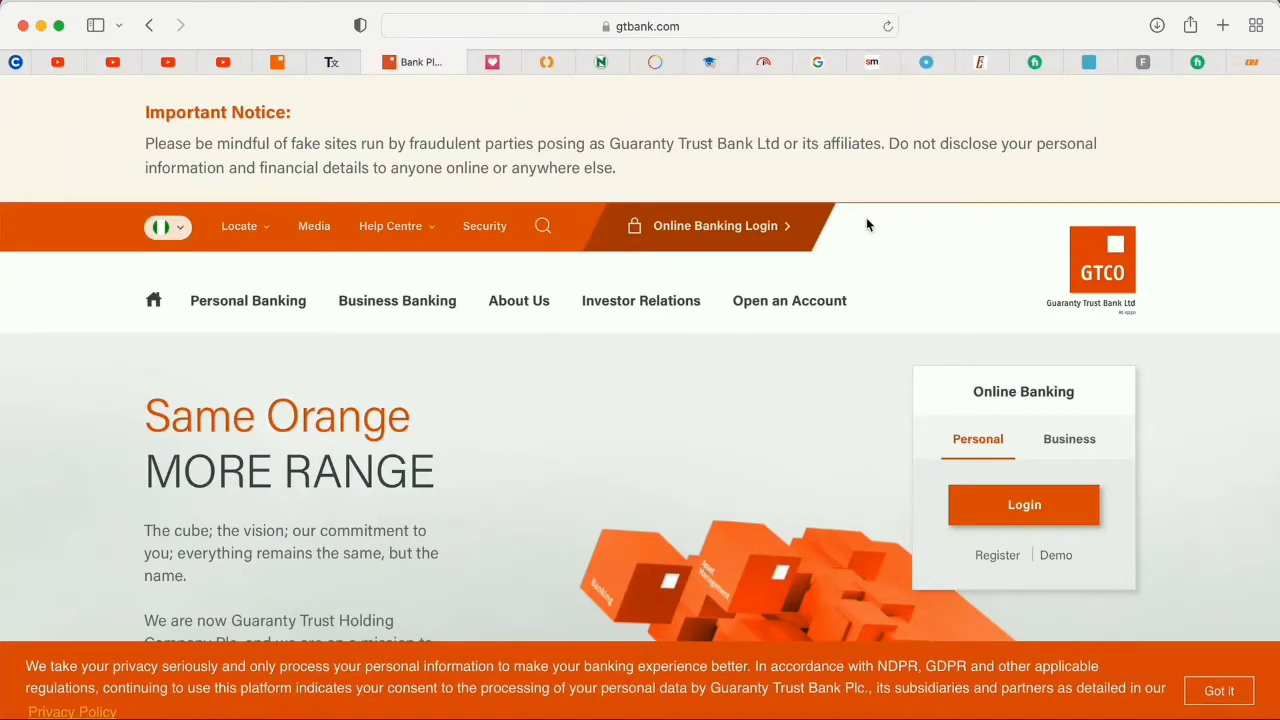
Log in via Online Banking and proceed to the Internet Banking Account Status dashboard
click(1010, 506)
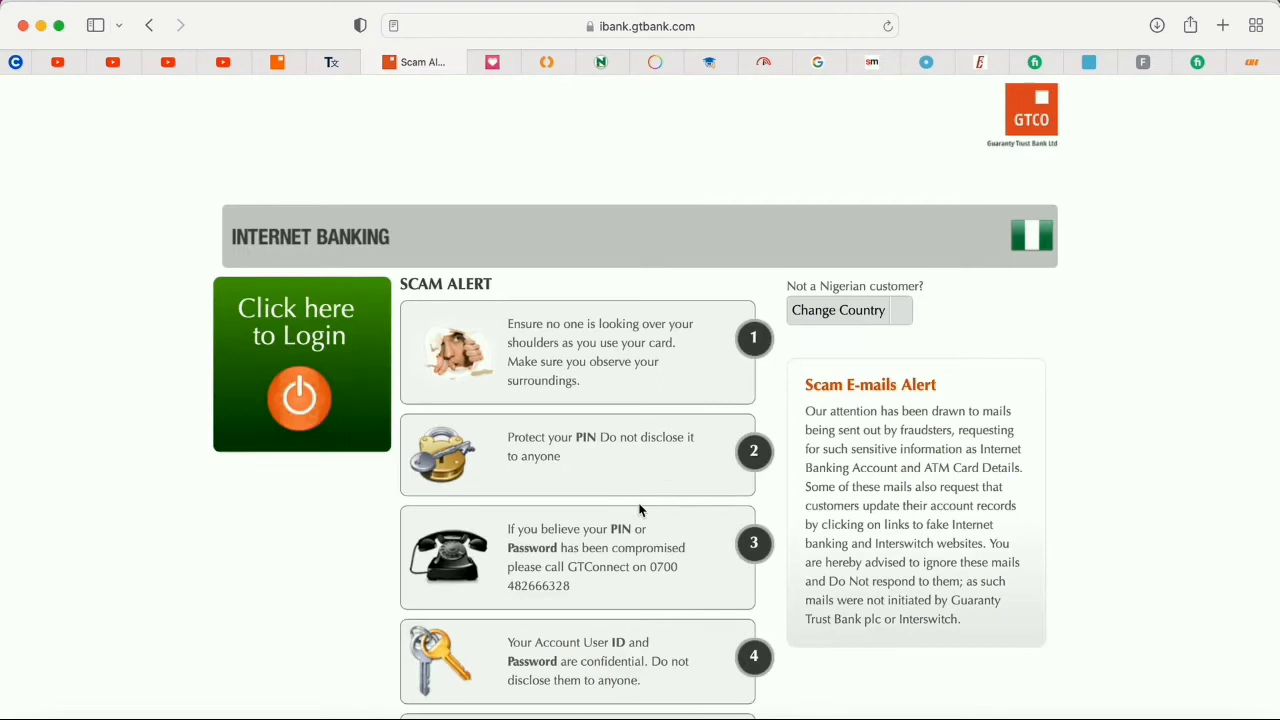
click(311, 414)
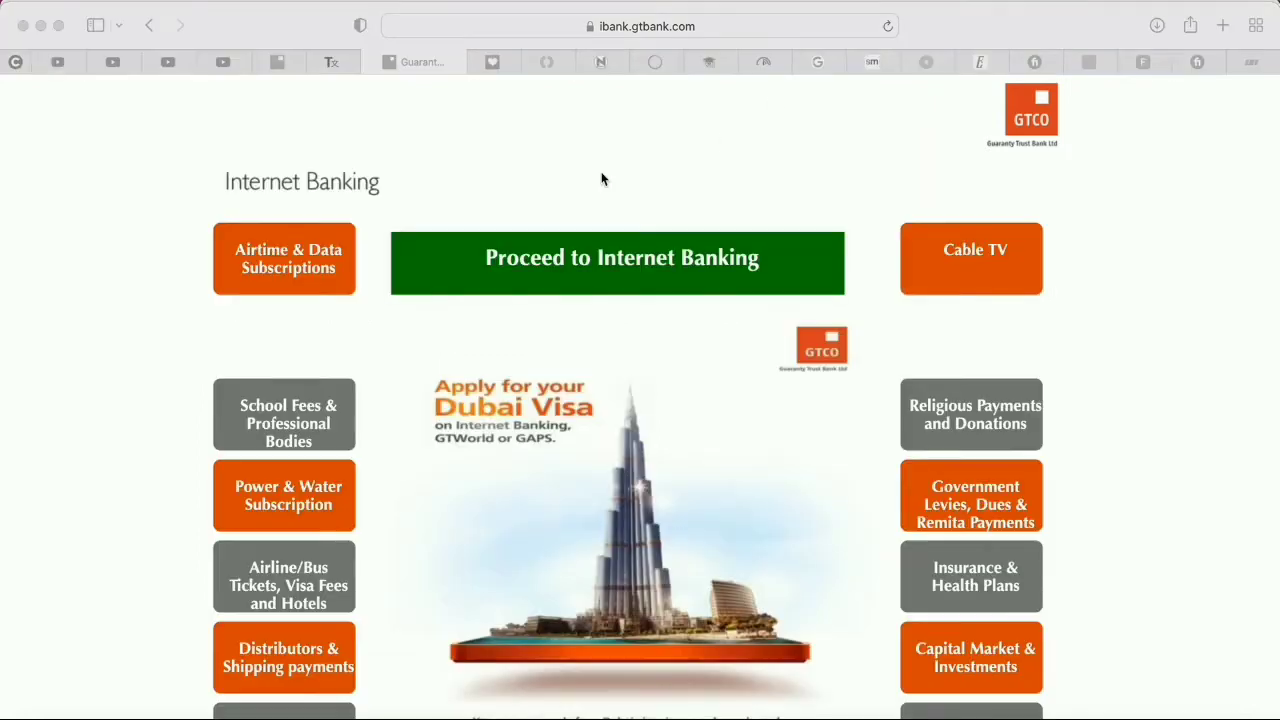
click(640, 270)
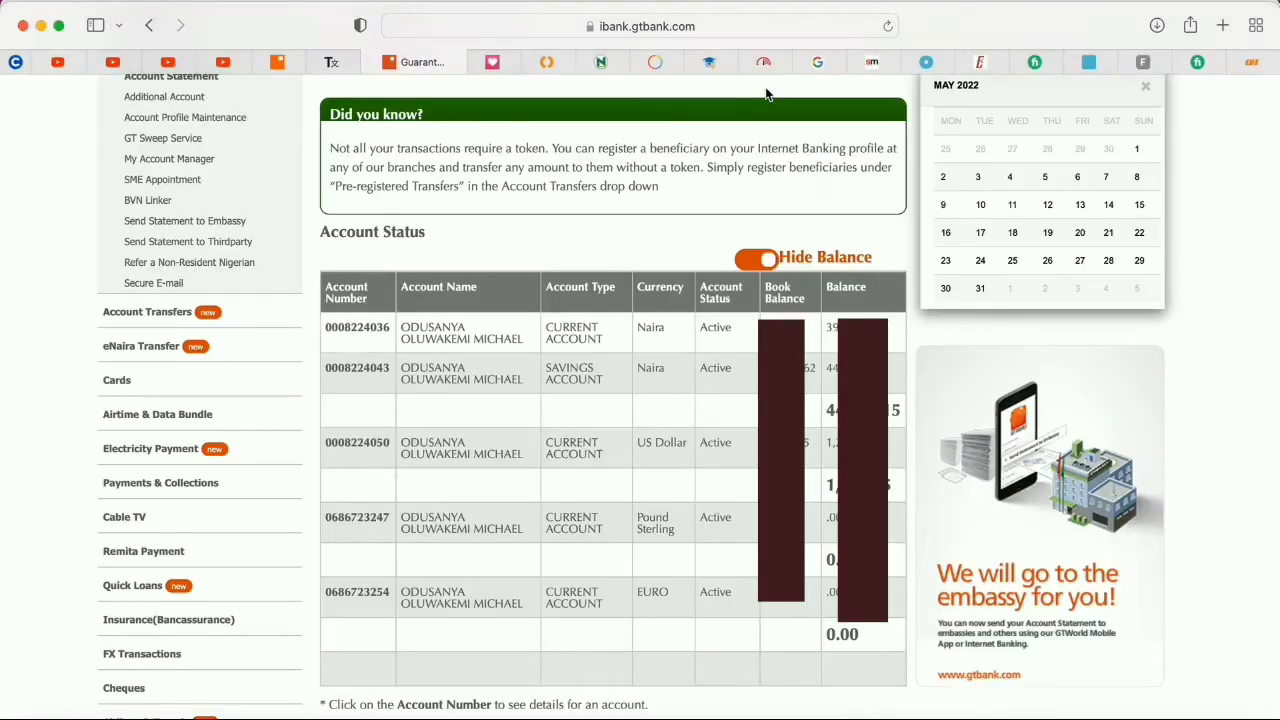
Expand the FX Transactions sidebar menu to list its FX transfer options
scroll(766, 94, down, 1)
scroll(766, 94, down, 3)
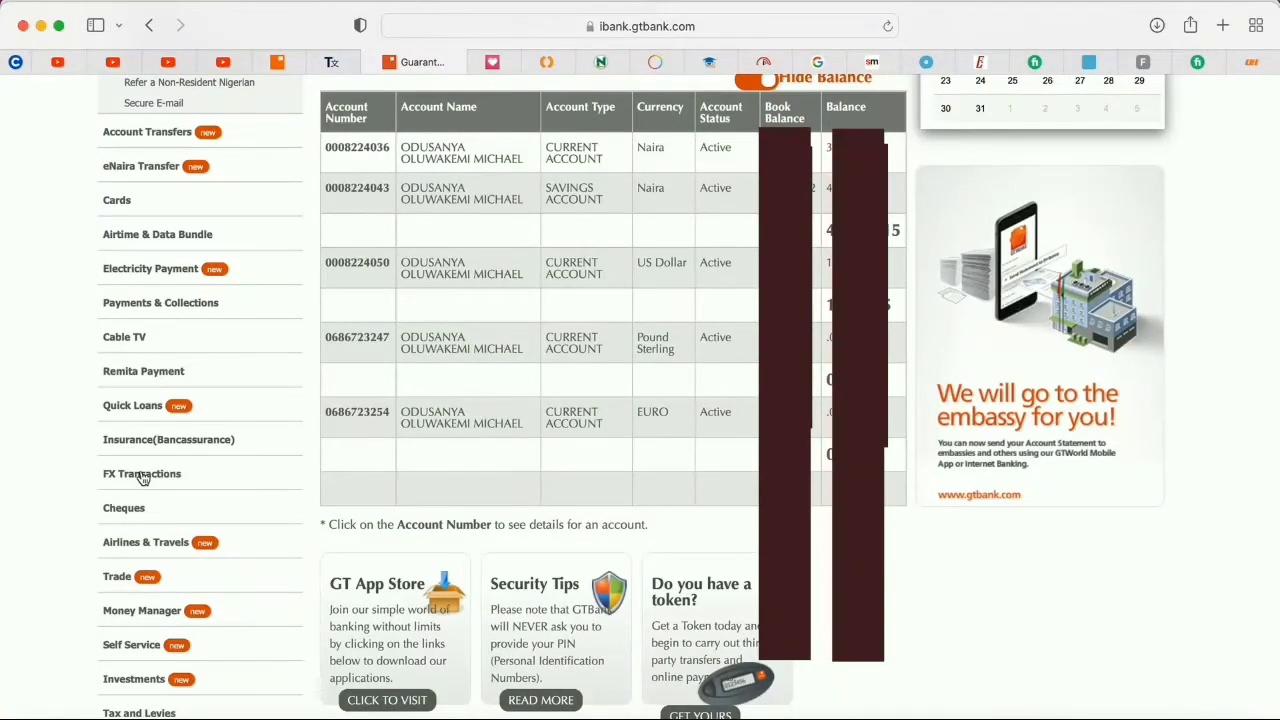
click(141, 476)
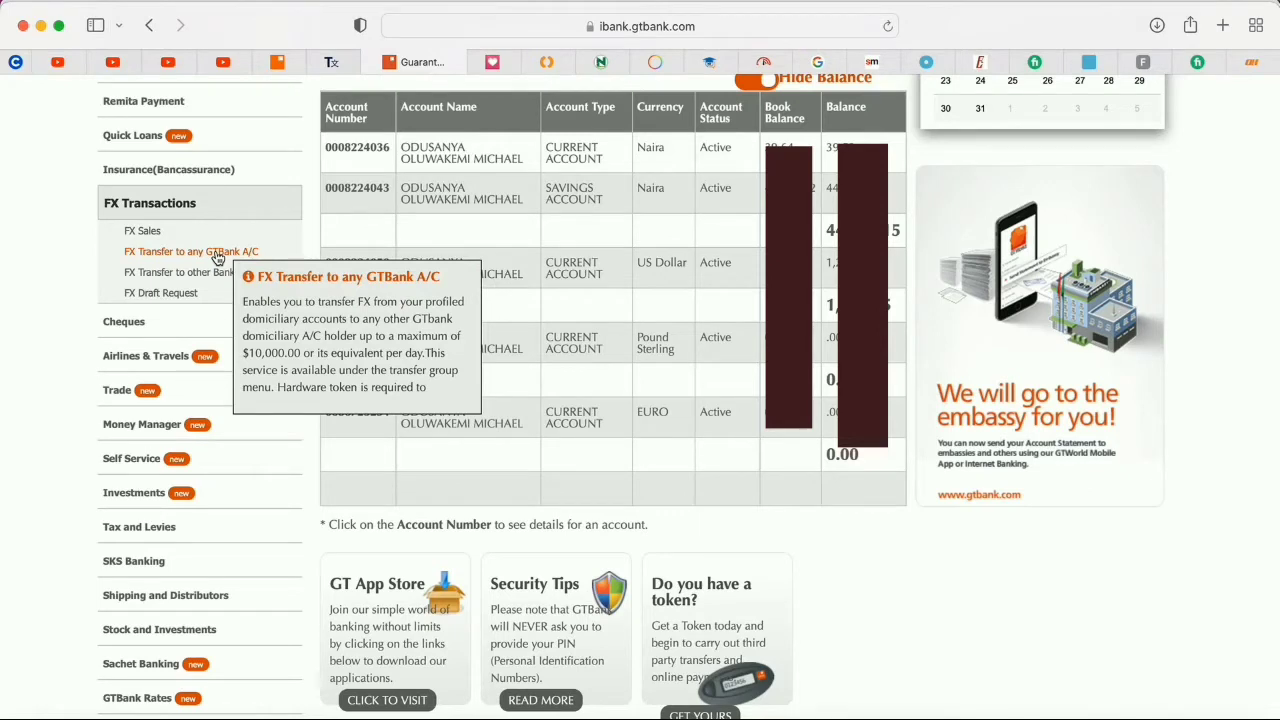
Open 'FX Transfer to any GTBank A/C' to reach the Third Party Domiciliary Transfer page
click(218, 258)
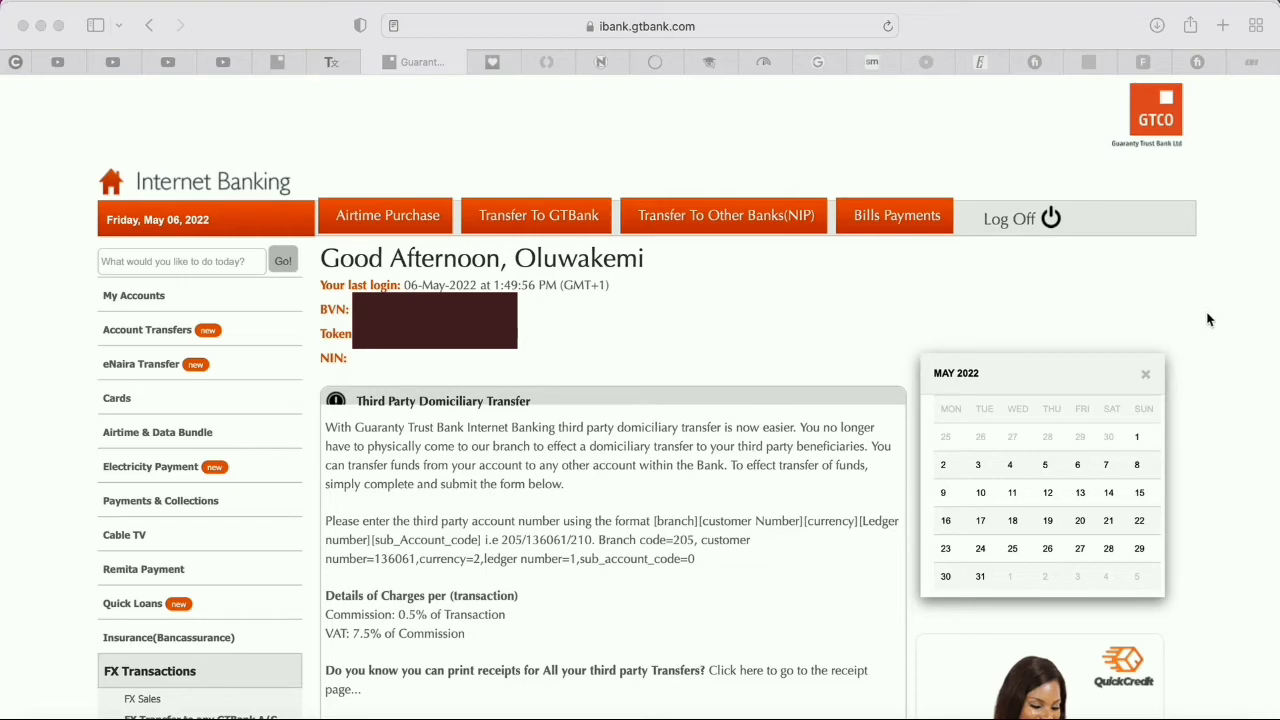
Keep the US dollar account as the source and select the stored GTBank beneficiary
scroll(1207, 319, down, 1)
scroll(1207, 319, down, 2)
scroll(1207, 319, down, 2)
scroll(1207, 319, down, 2)
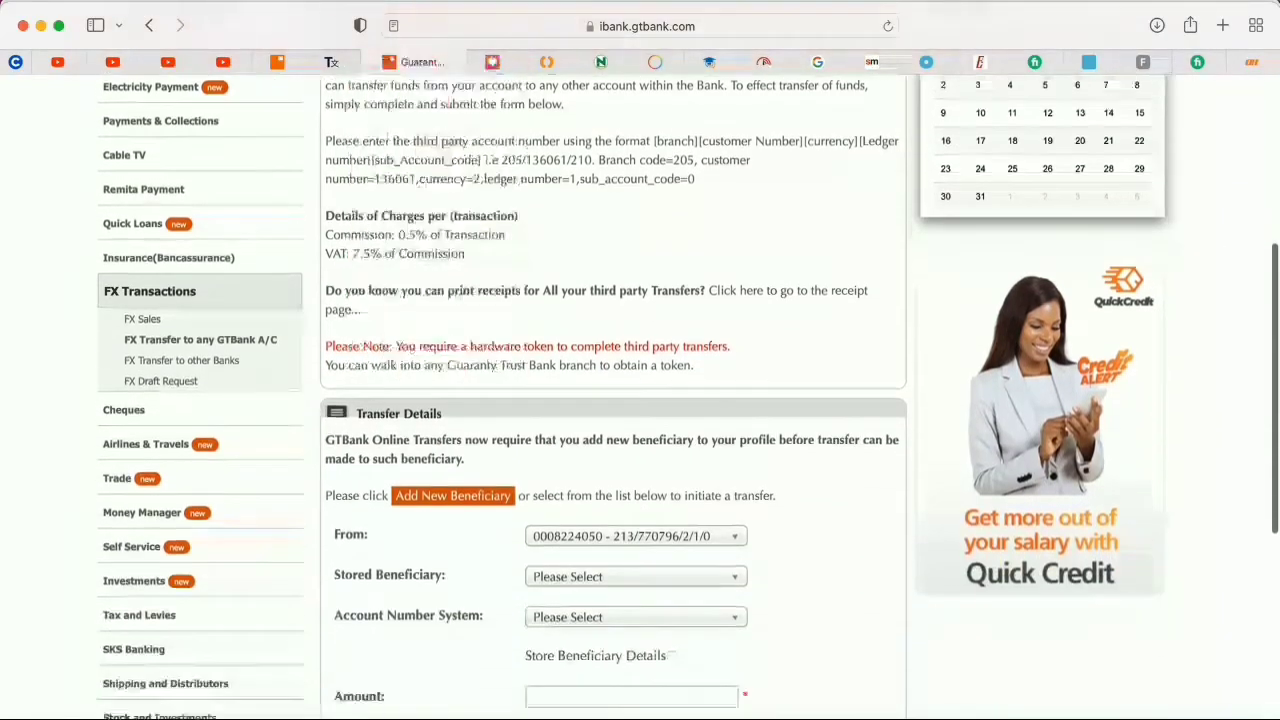
scroll(640, 400, down, 2)
scroll(640, 400, down, 2)
scroll(640, 400, down, 1)
scroll(640, 400, down, 1)
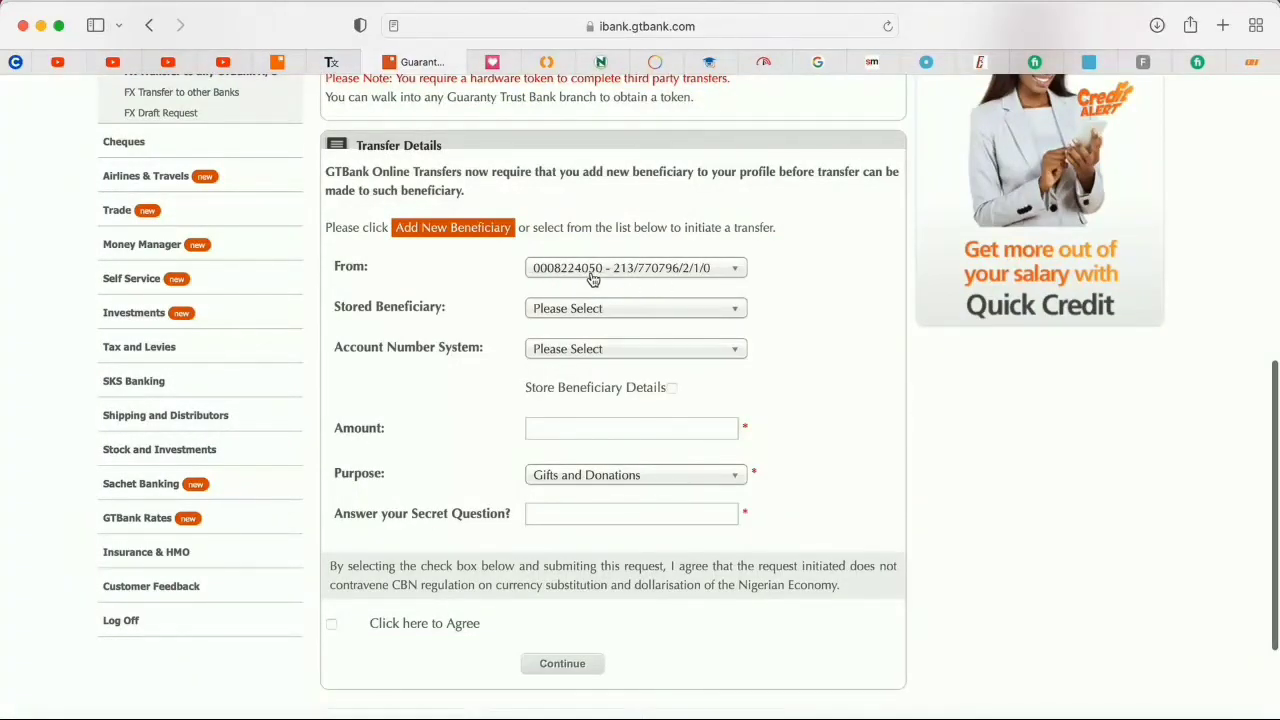
click(732, 272)
click(732, 272)
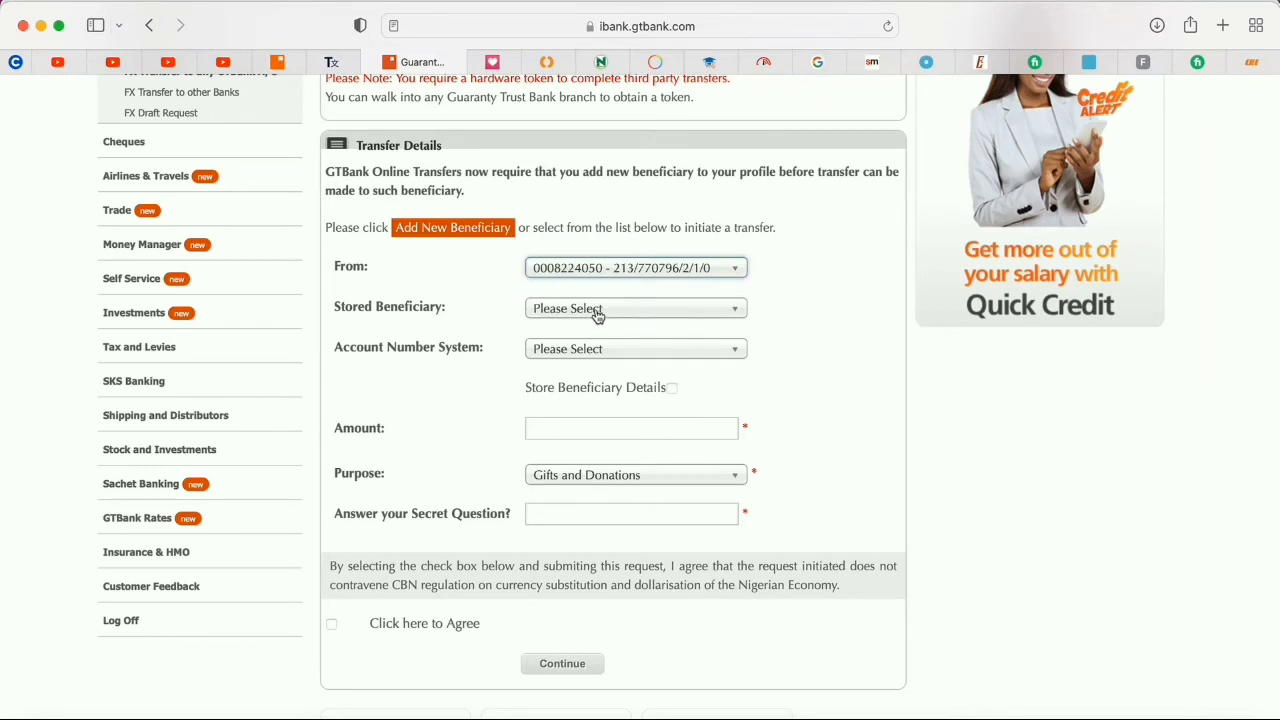
click(736, 312)
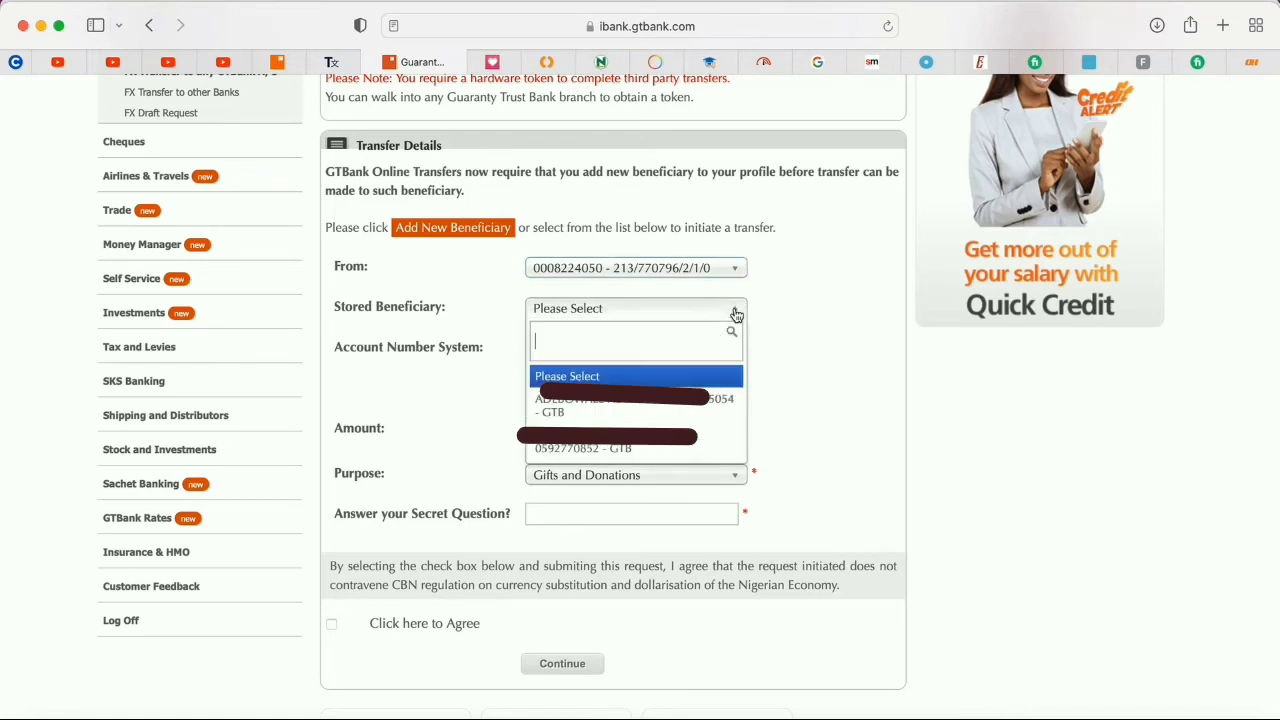
click(628, 446)
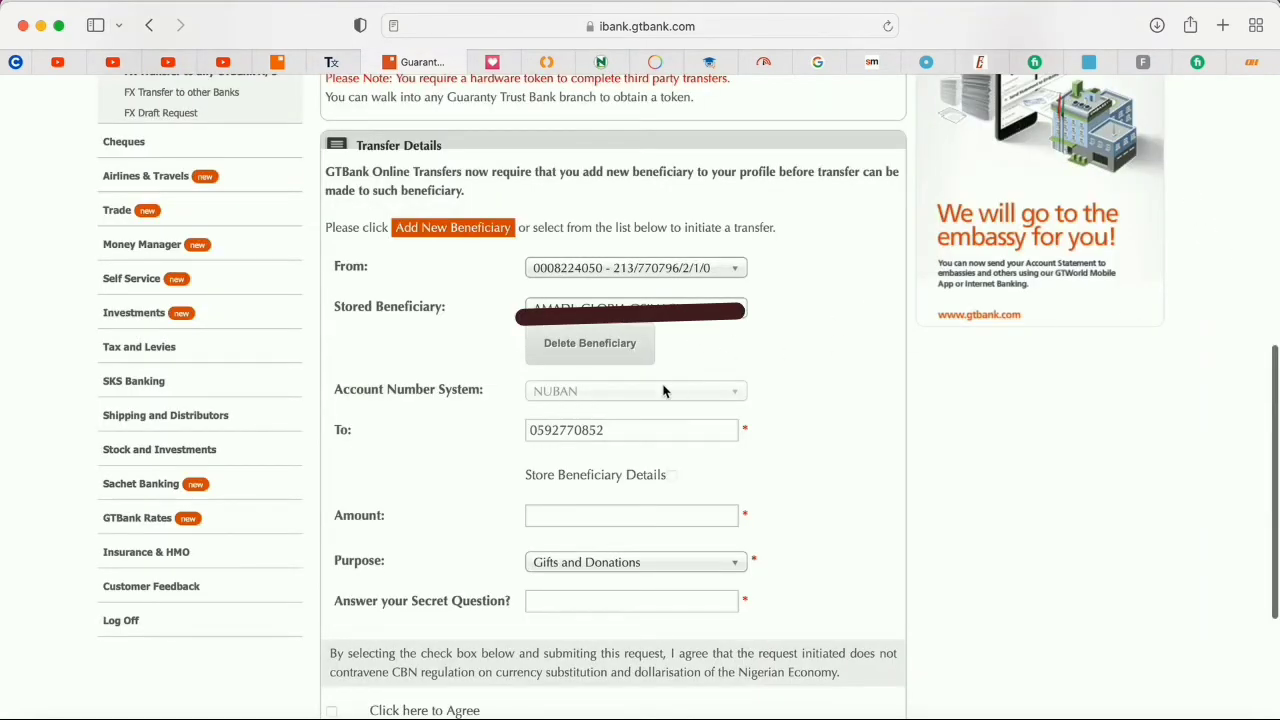
Enter a transfer amount of 100 and set the purpose to Others
click(565, 515)
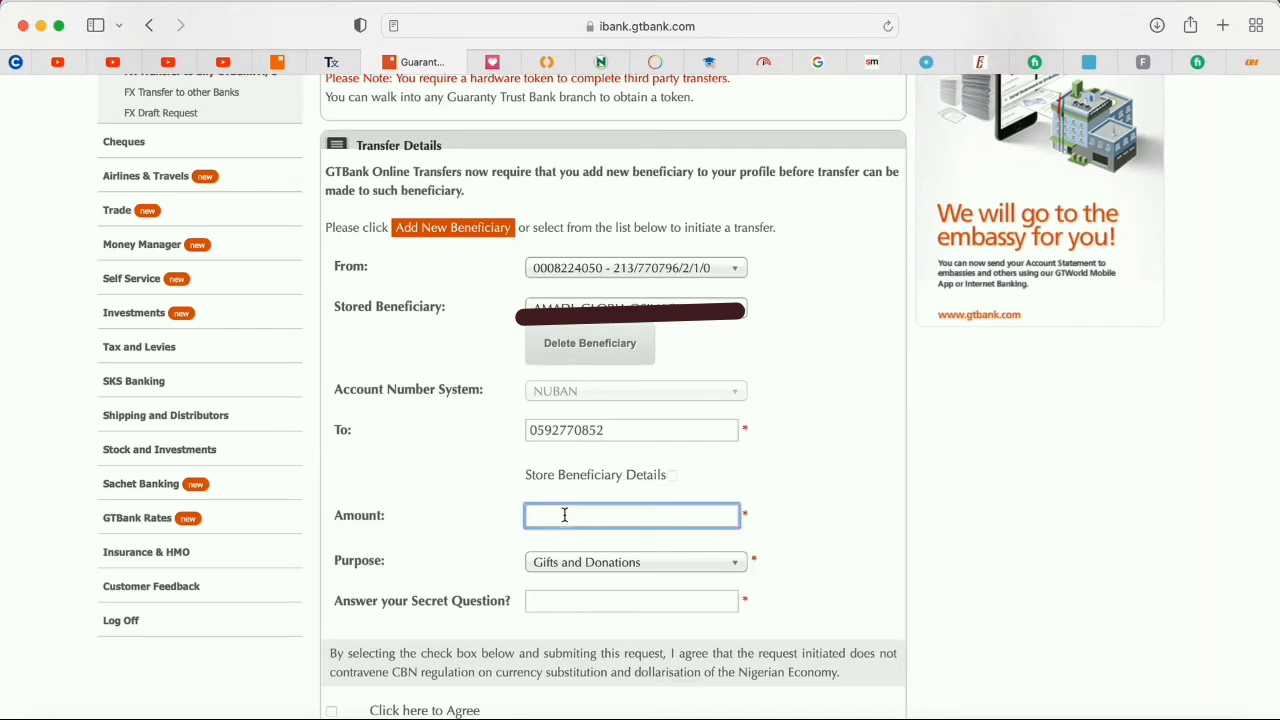
text(100)
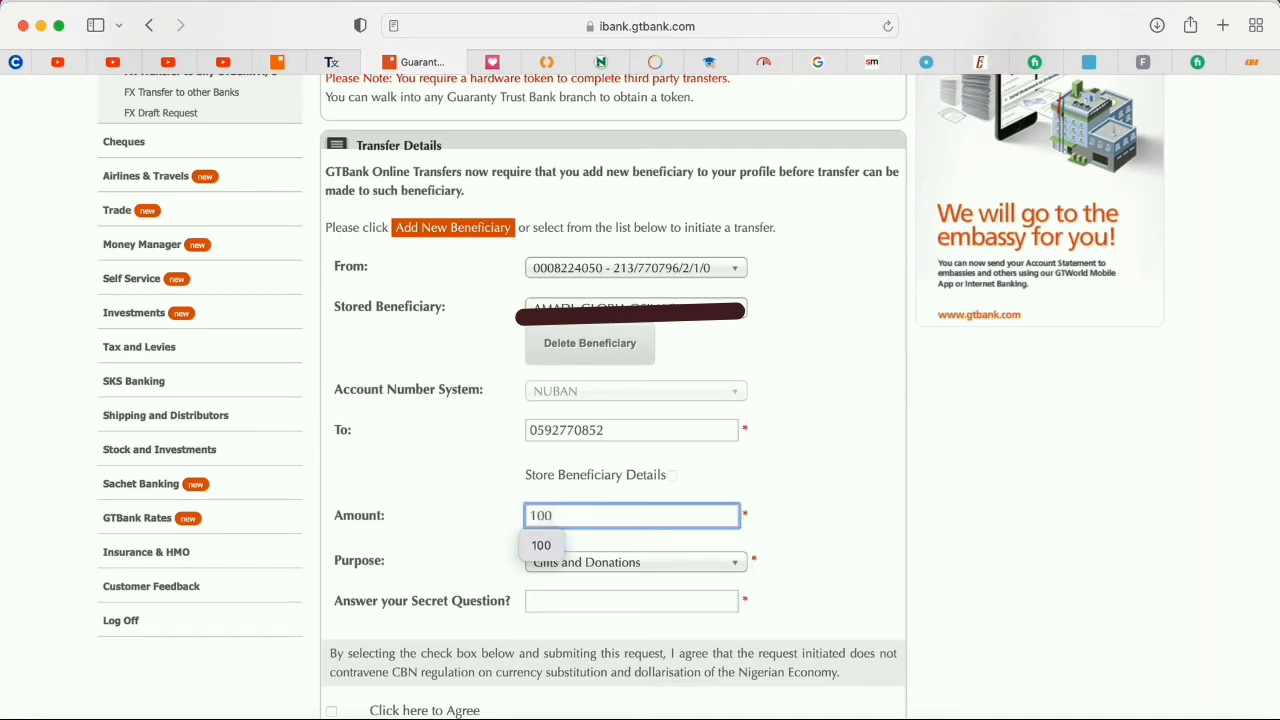
click(601, 543)
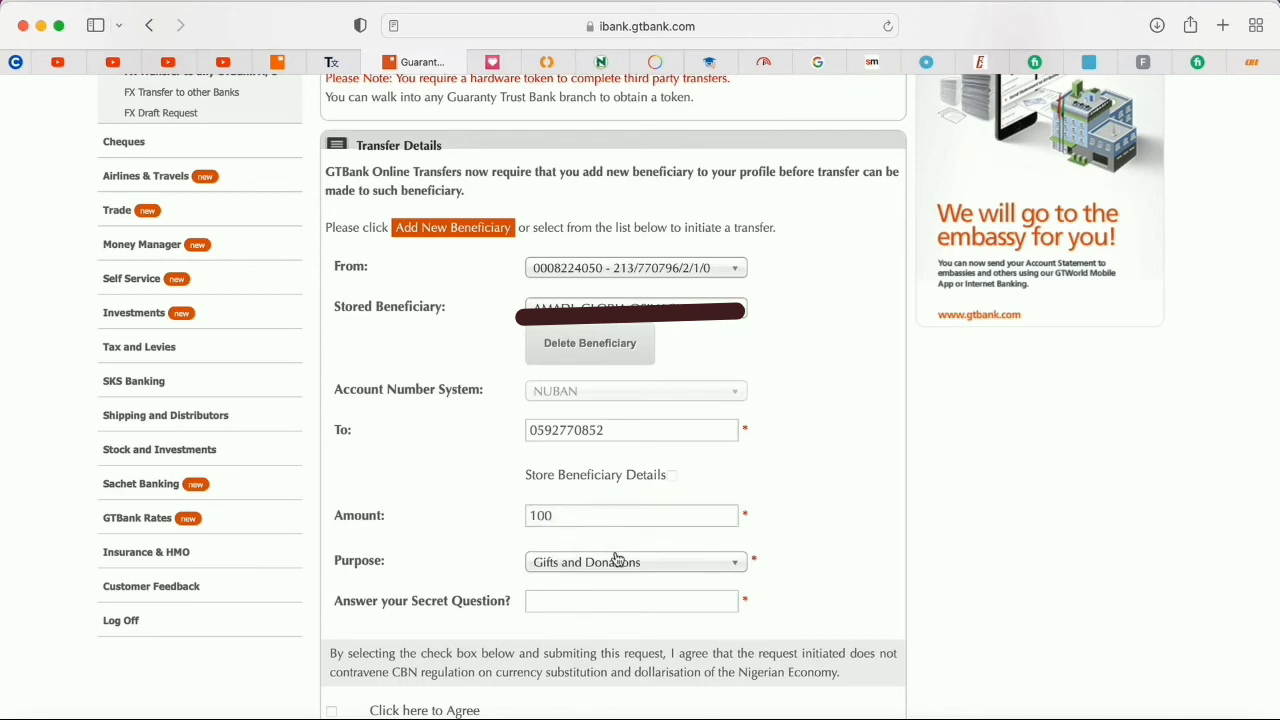
click(693, 569)
click(646, 642)
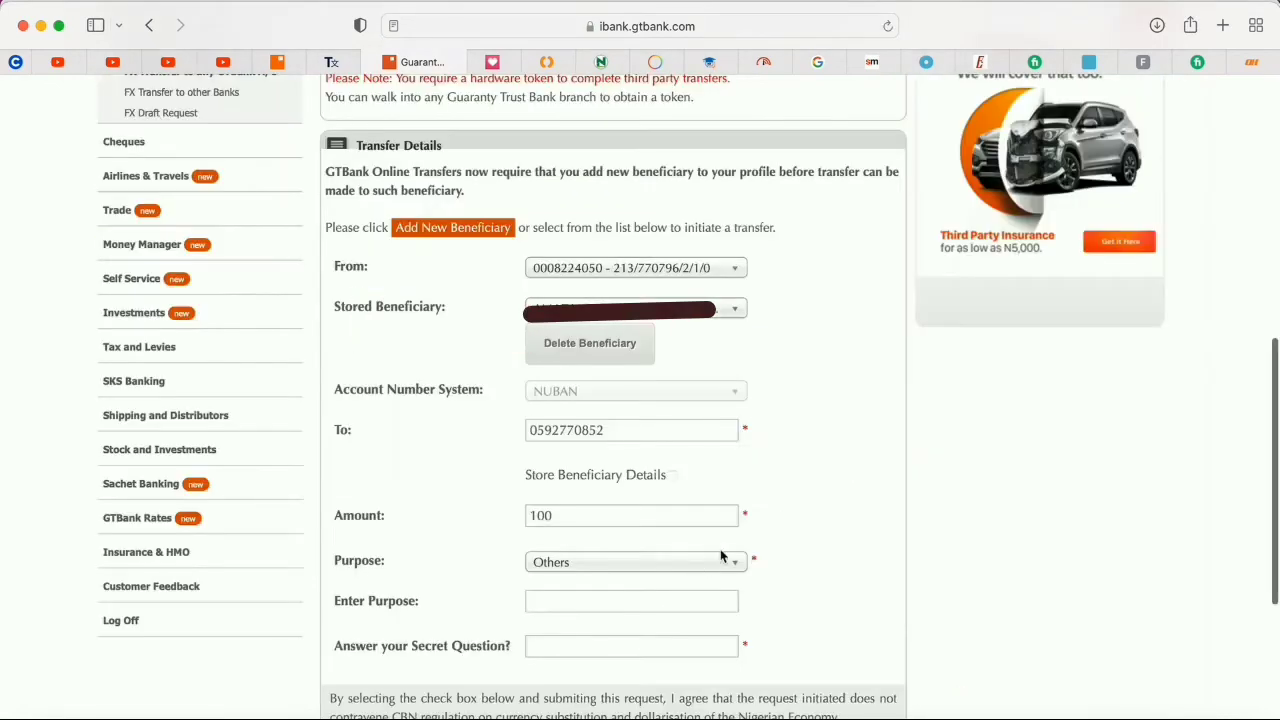
Answer the secret question and agree to the CBN regulation declaration
click(590, 648)
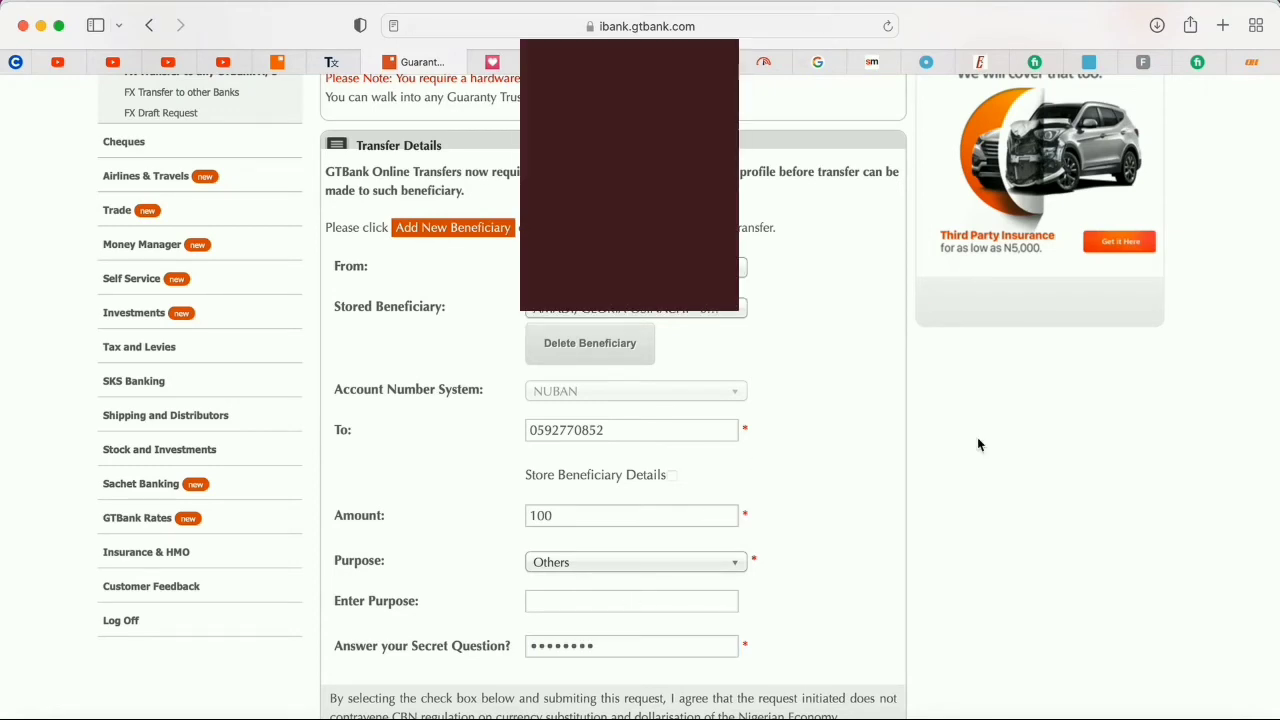
scroll(977, 437, down, 3)
scroll(378, 563, down, 1)
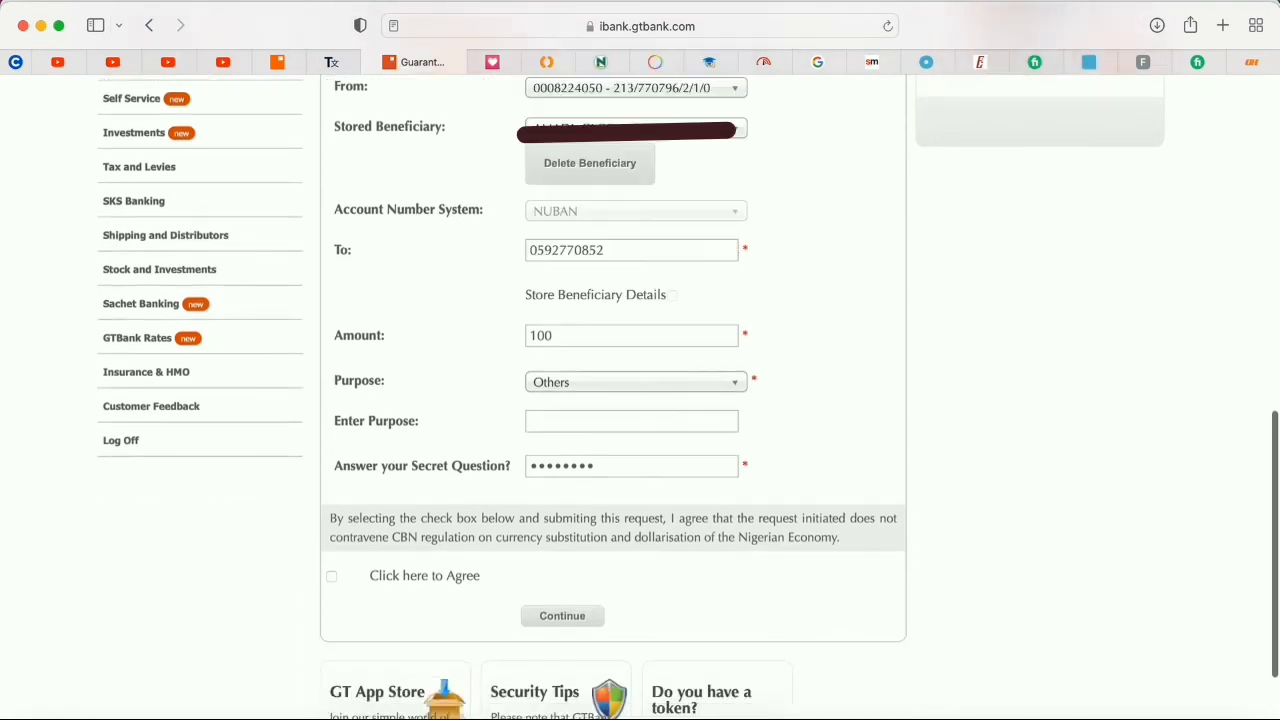
click(332, 579)
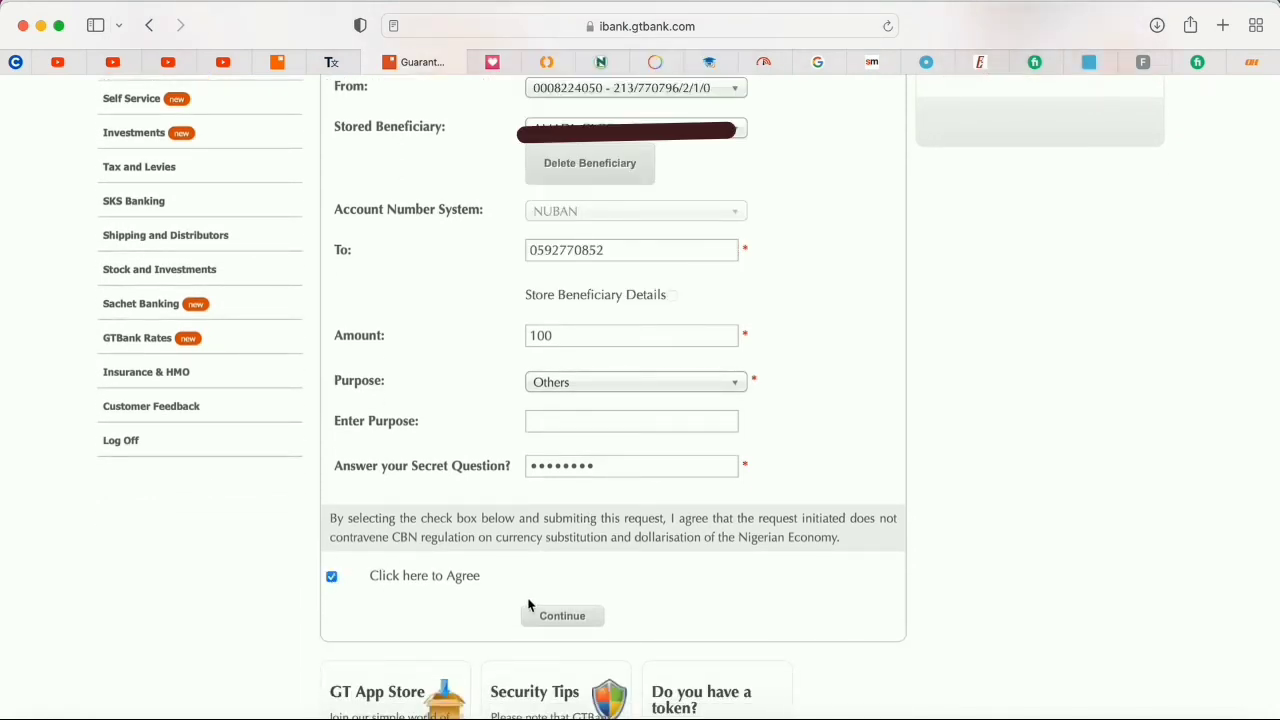
Continue to the confirmation page and enter the hardware token's generated code
click(560, 618)
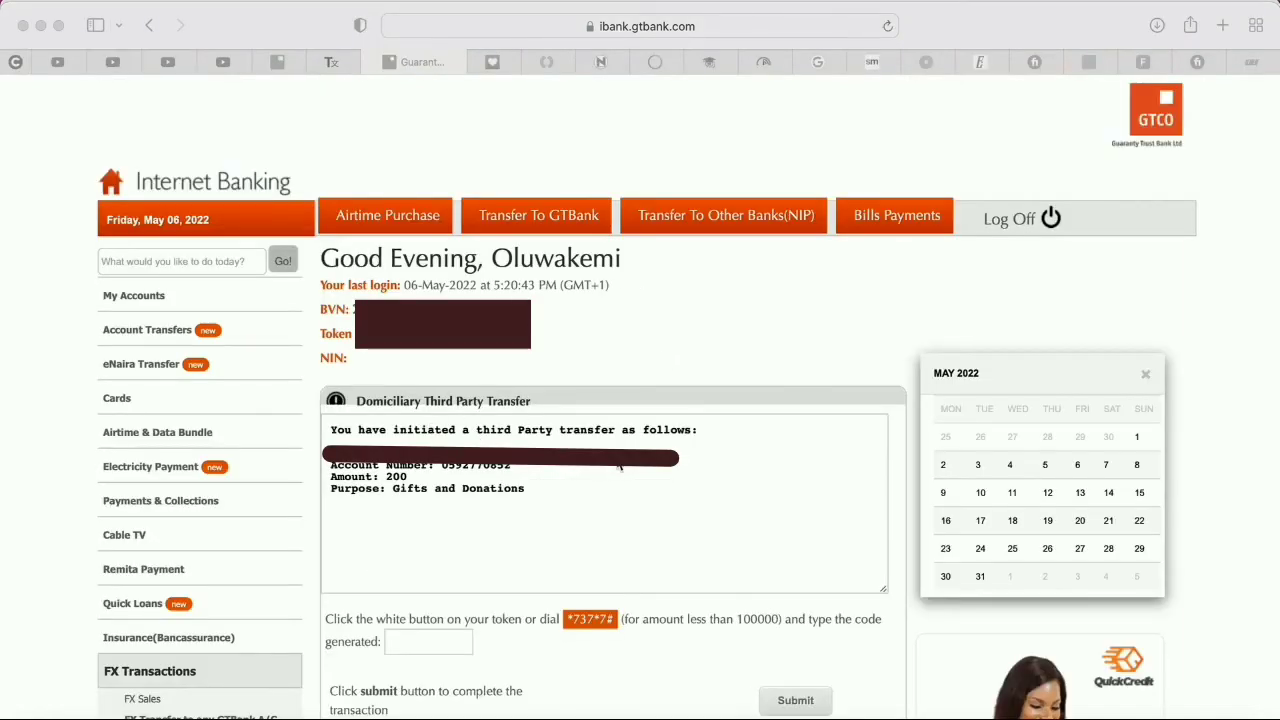
click(415, 644)
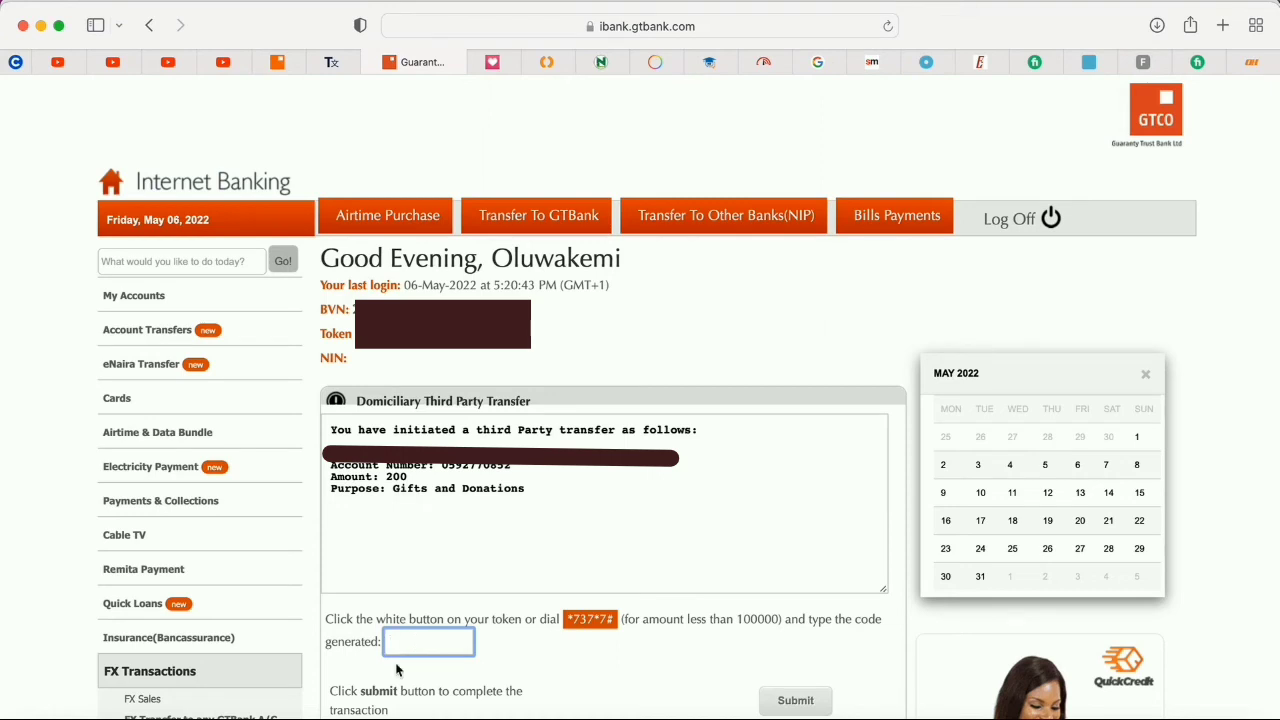
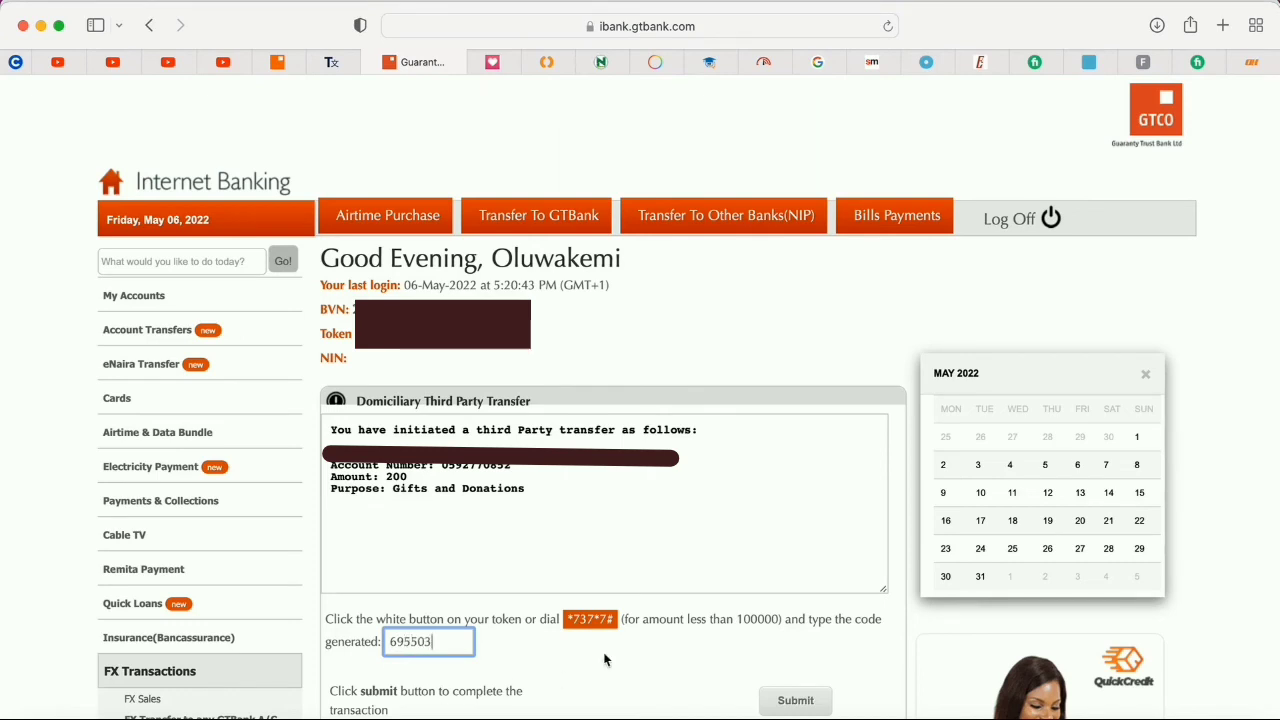
Submit the token-confirmed FX transfer for processing
click(785, 705)
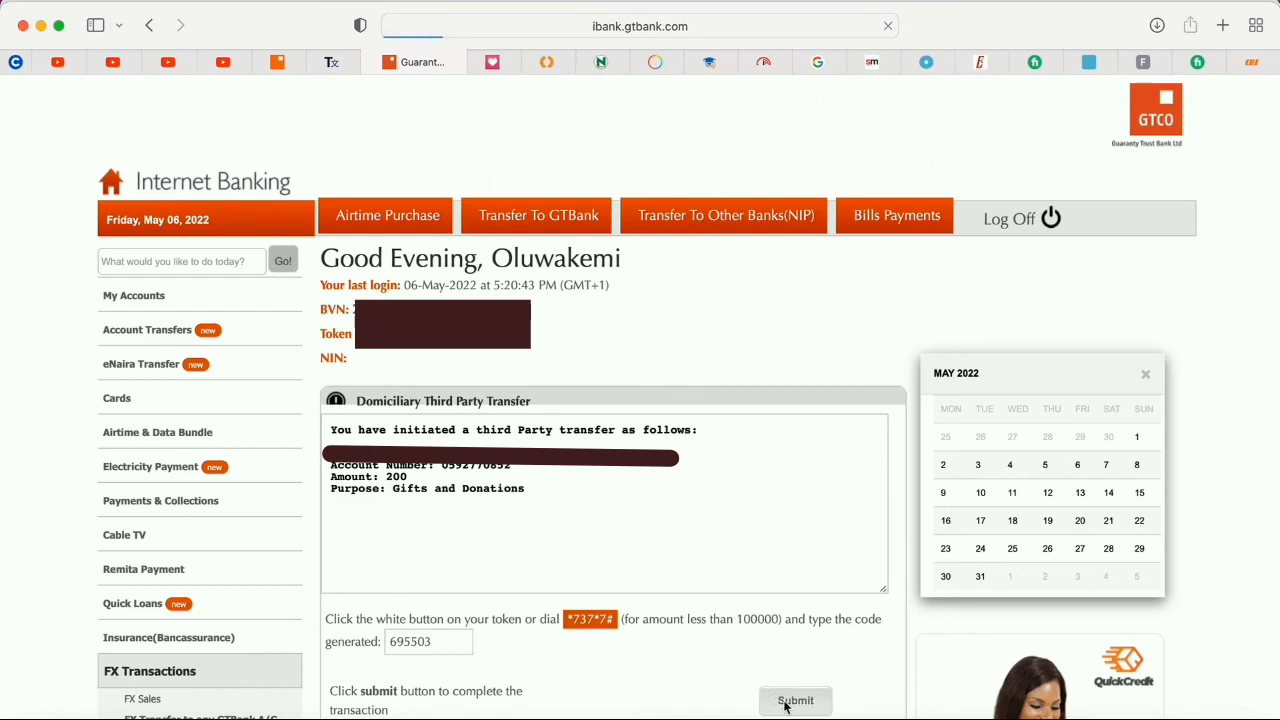